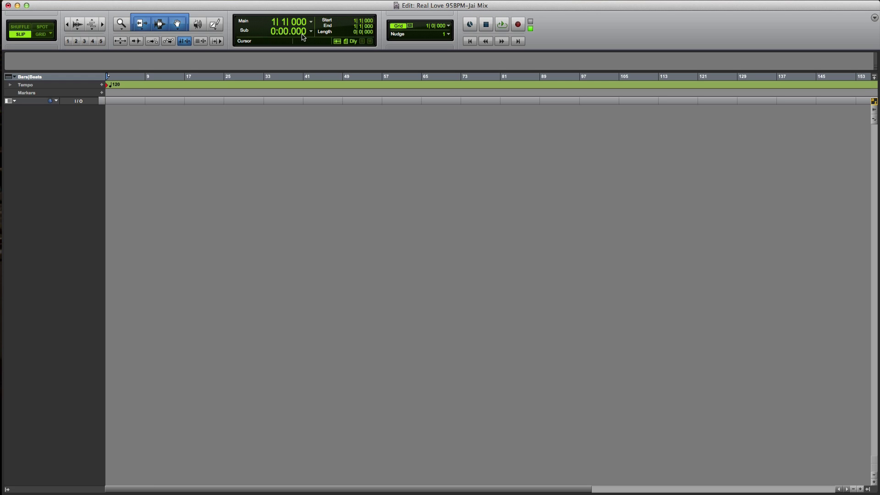
# Add a 95 BPM tempo change at bar 1, replacing the previous 120 BPM
pyautogui.click(102, 85)
pyautogui.write('95.0000')
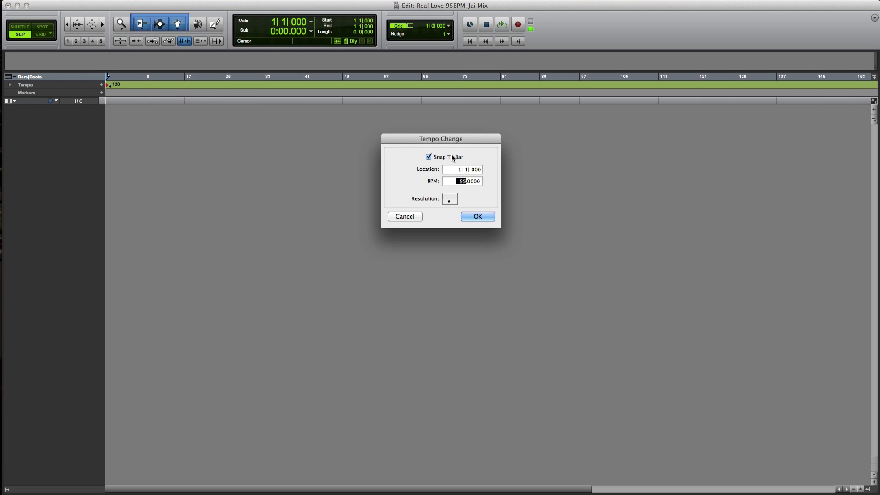
pyautogui.press('Return')
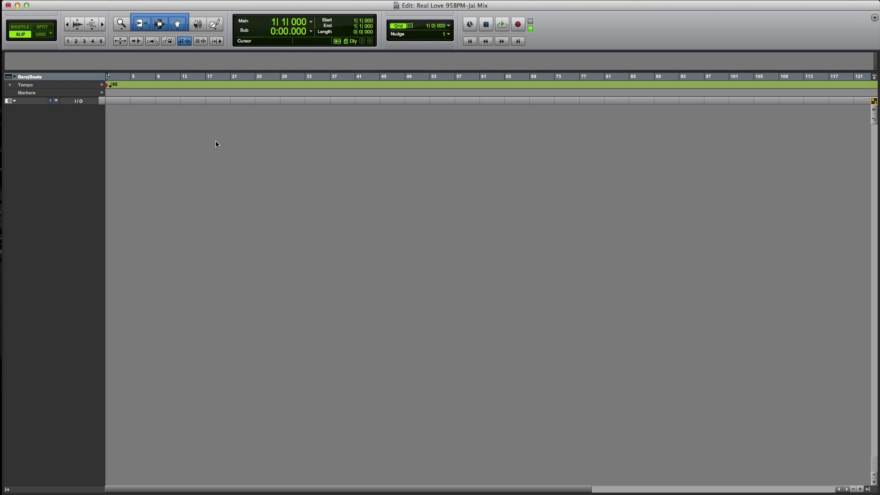
# Import all eight Real Love 95bpm wav stems into Audio Files as new tracks at session start
pyautogui.click(65, 2)
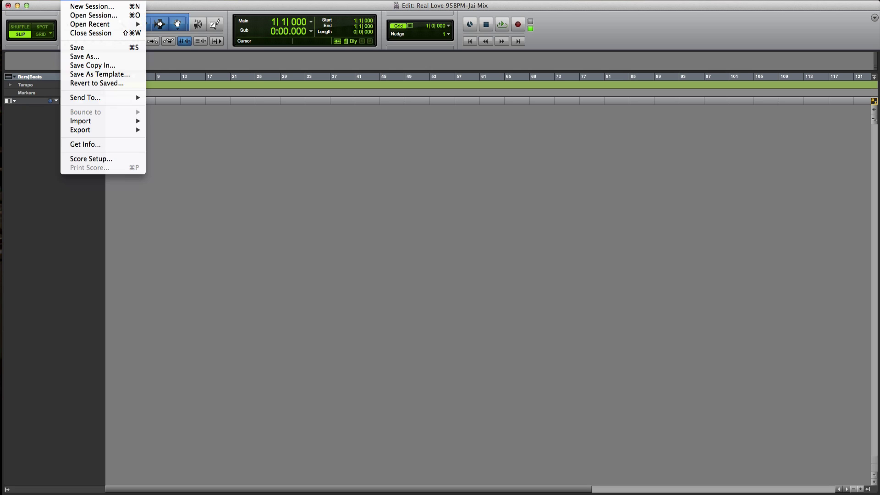
pyautogui.moveTo(81, 121)
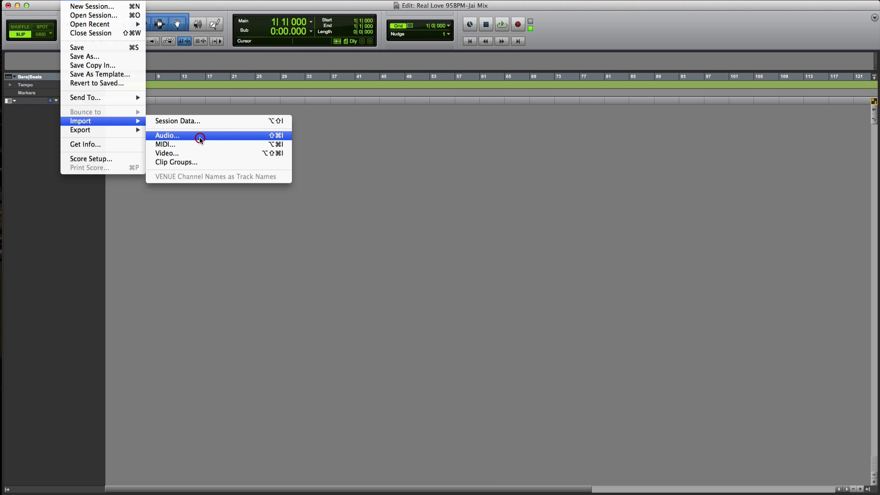
pyautogui.click(200, 137)
pyautogui.click(234, 78)
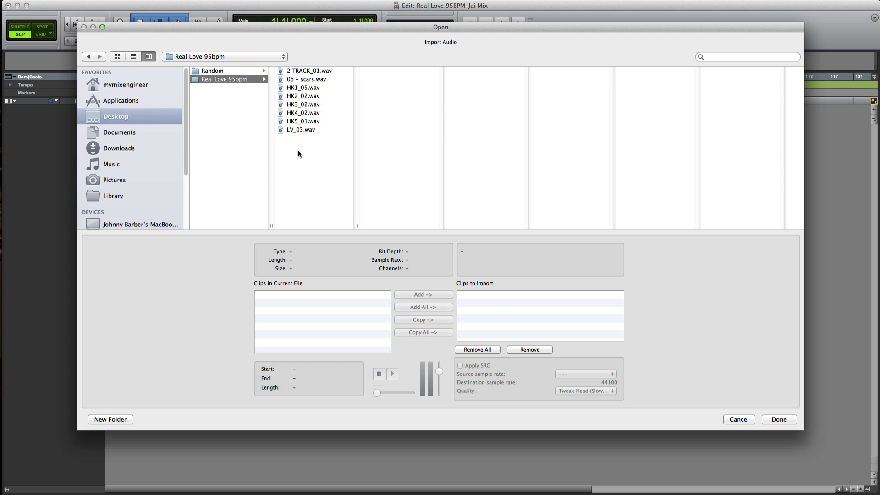
pyautogui.moveTo(298, 150); pyautogui.dragTo(300, 62)
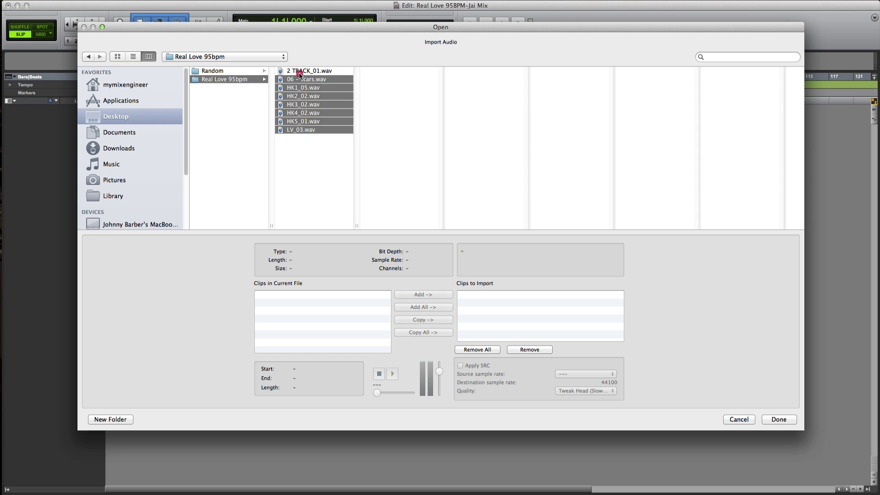
pyautogui.click(423, 331)
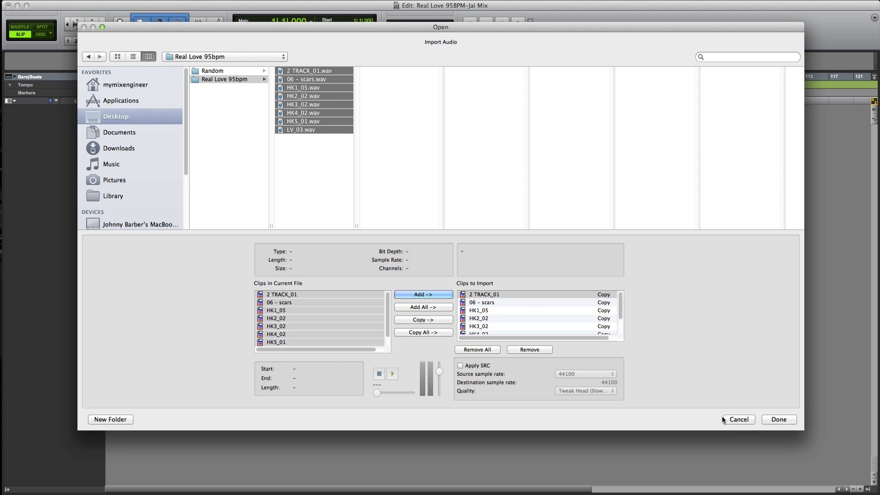
pyautogui.click(776, 420)
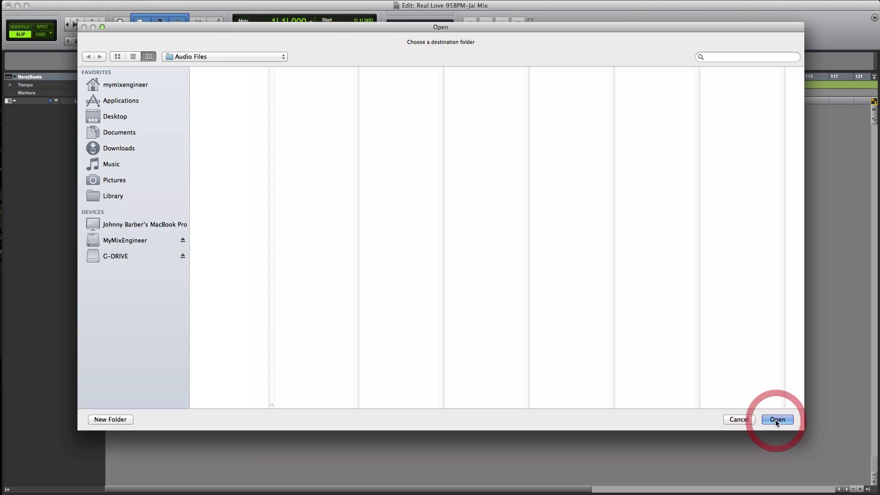
pyautogui.click(217, 57)
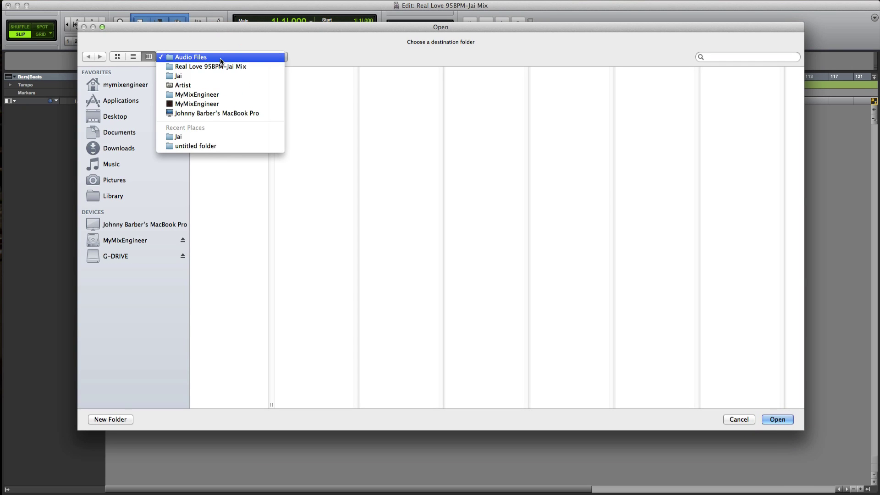
pyautogui.click(207, 58)
pyautogui.click(778, 420)
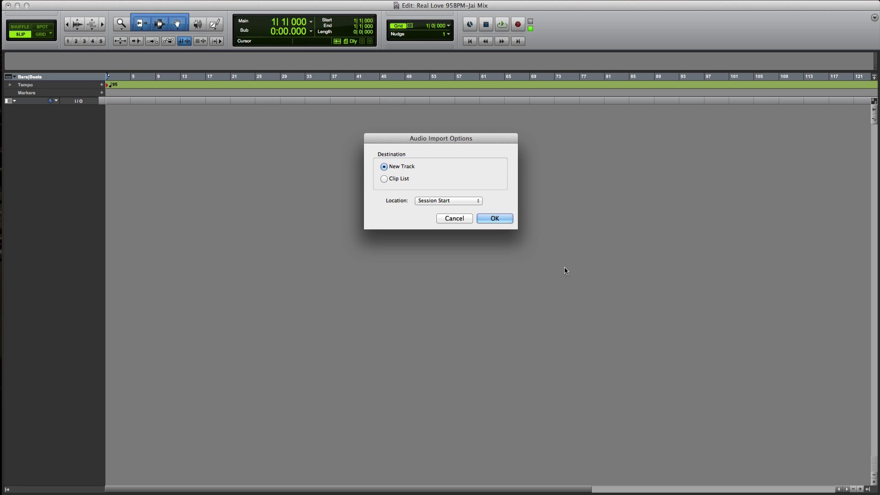
pyautogui.click(494, 218)
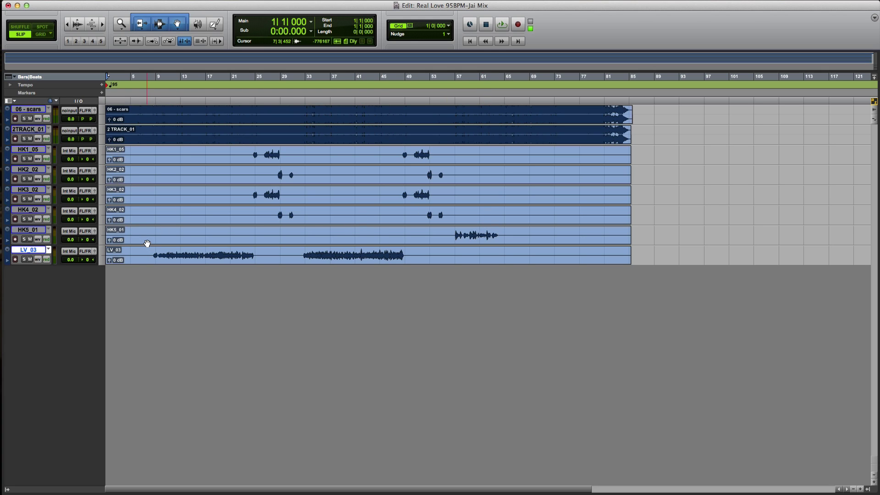
# Move LV_03 under 2TRACK_01 and HK3_02 below HK1_05, then solo 06 - scars
pyautogui.moveTo(31, 251); pyautogui.dragTo(43, 152)
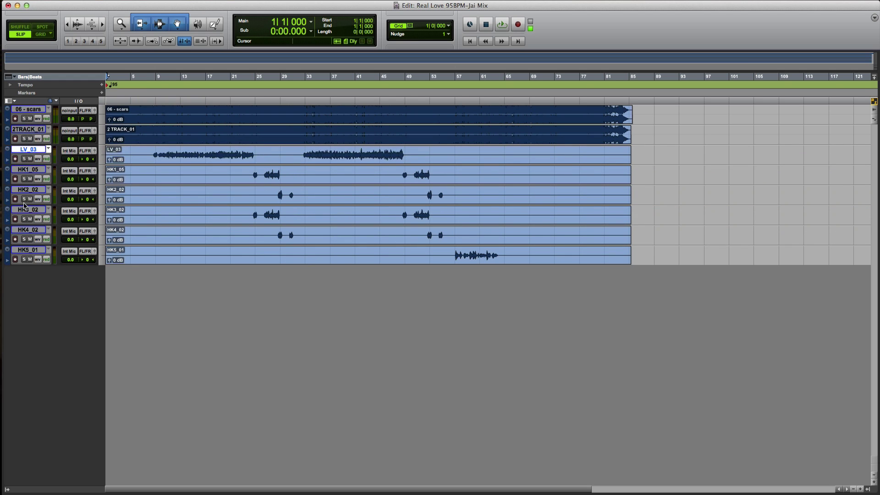
pyautogui.moveTo(27, 209); pyautogui.dragTo(28, 185)
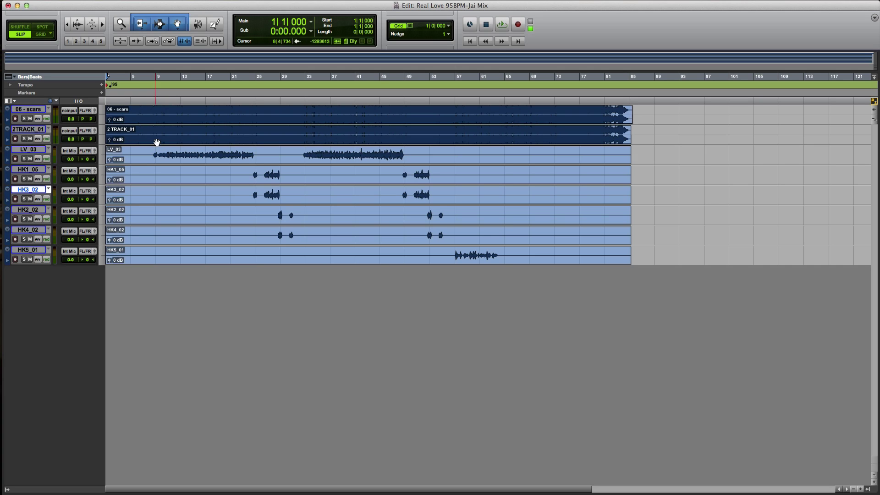
pyautogui.click(24, 118)
# Play the soloed 06 - scars track from bar 9, then stop and select it
pyautogui.press('space')
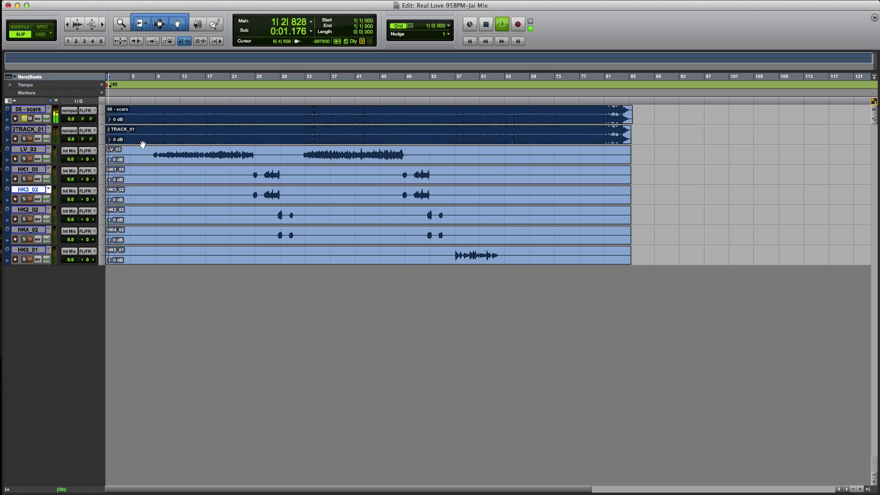
pyautogui.click(158, 103)
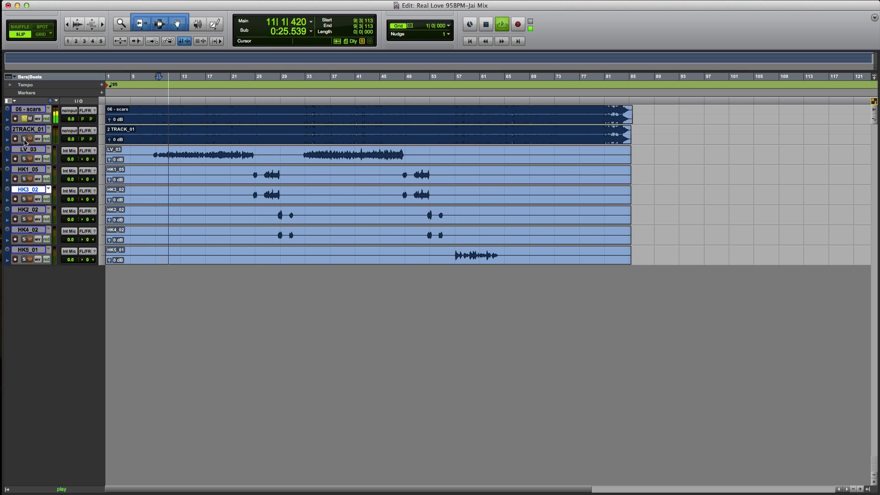
pyautogui.press('space')
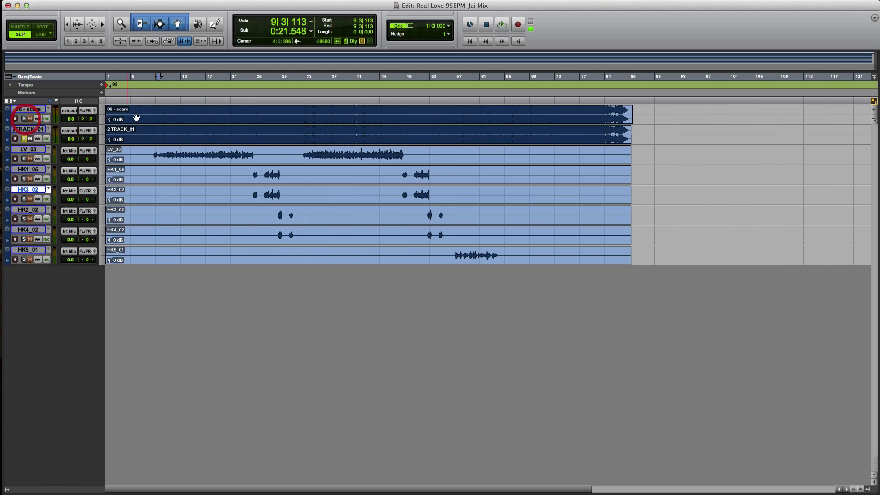
pyautogui.press('space')
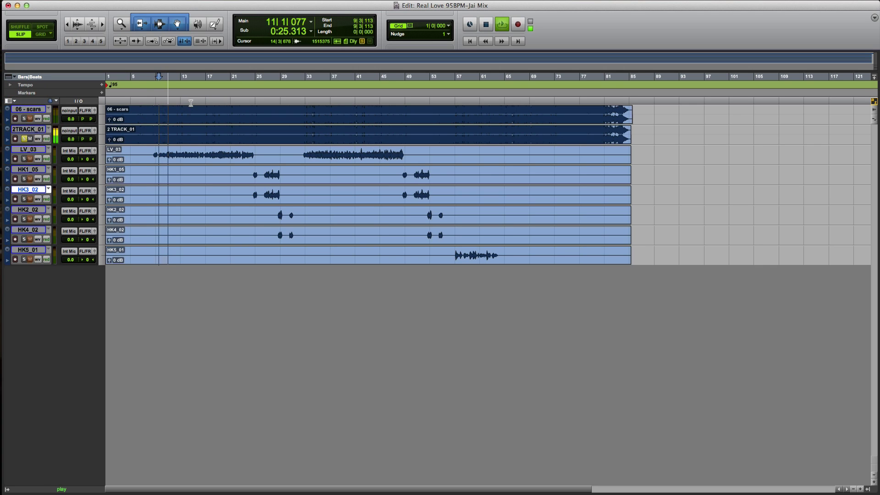
pyautogui.press('space')
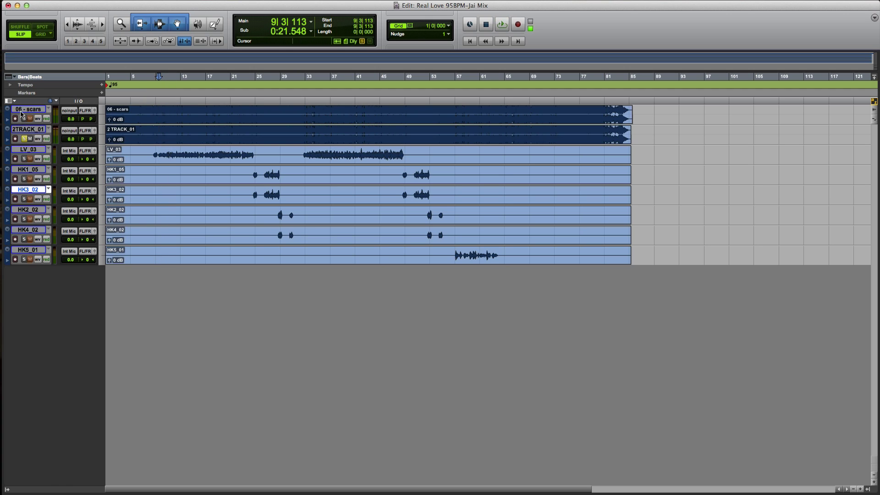
pyautogui.click(28, 109)
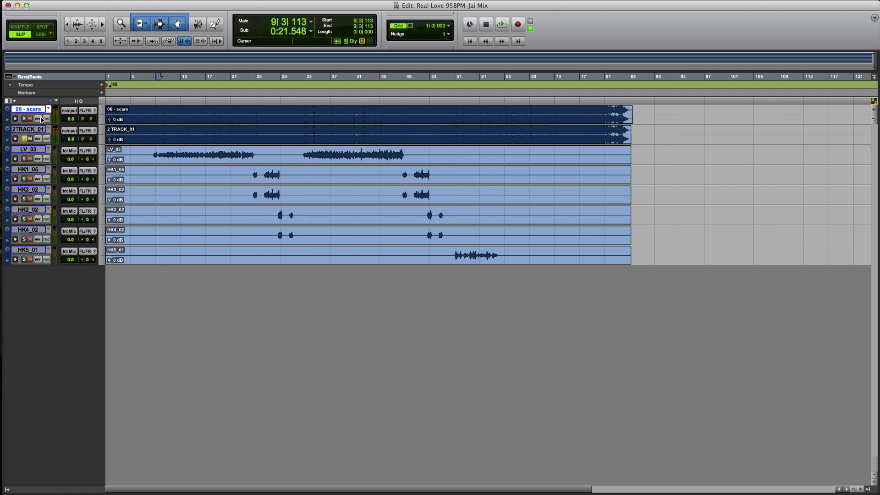
# Delete the 06 - scars track, confirming despite its clips
pyautogui.rightClick(34, 113)
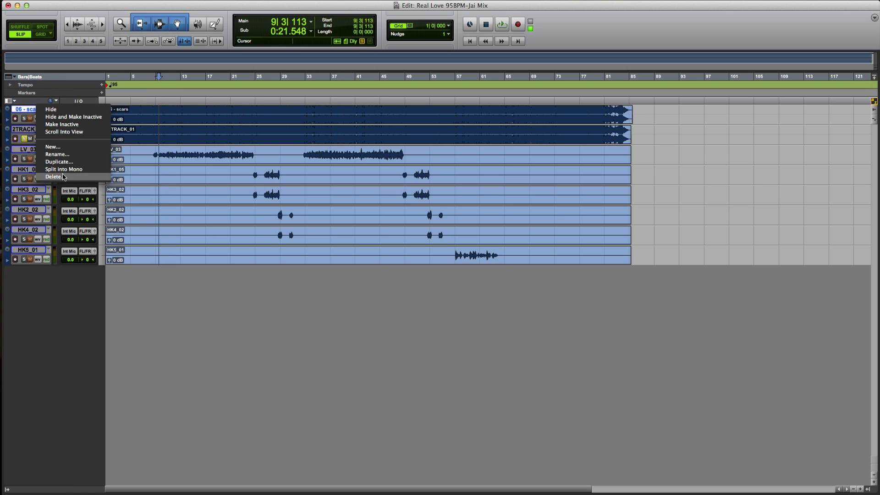
pyautogui.click(67, 171)
pyautogui.click(509, 199)
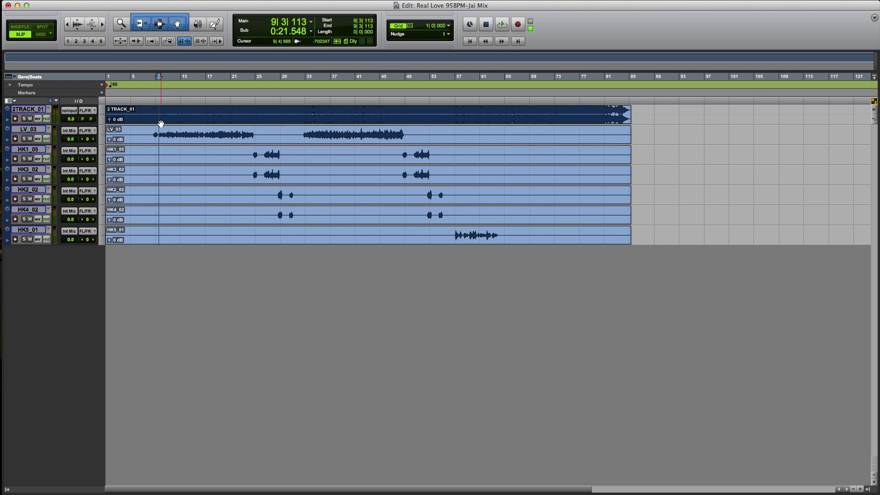
# Select bars 8–25 on LV_03 and play it soloed
pyautogui.moveTo(152, 132); pyautogui.dragTo(256, 132)
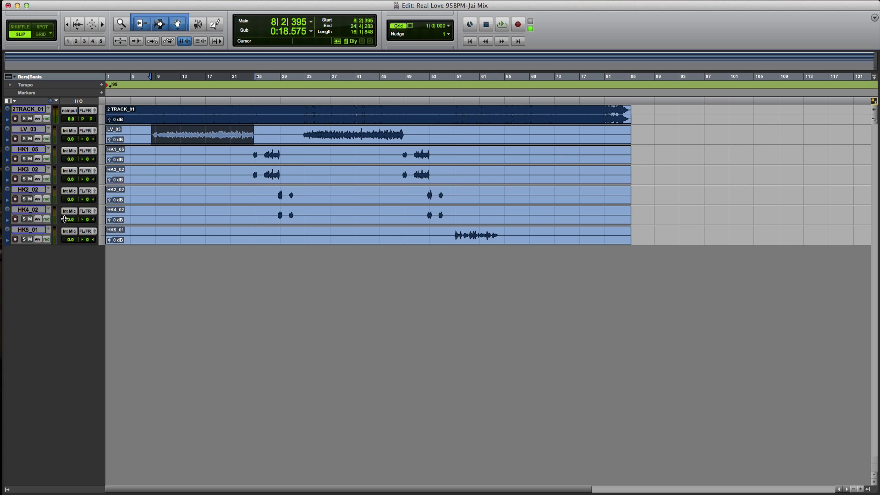
pyautogui.press('space')
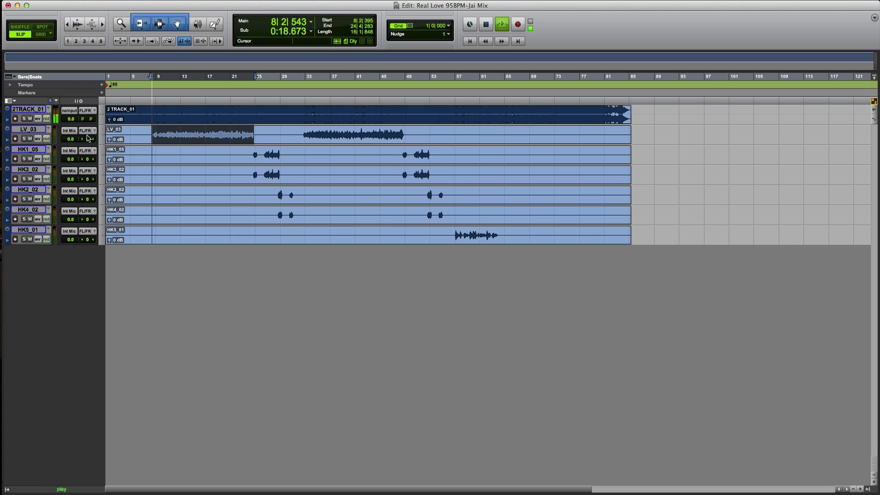
pyautogui.click(23, 139)
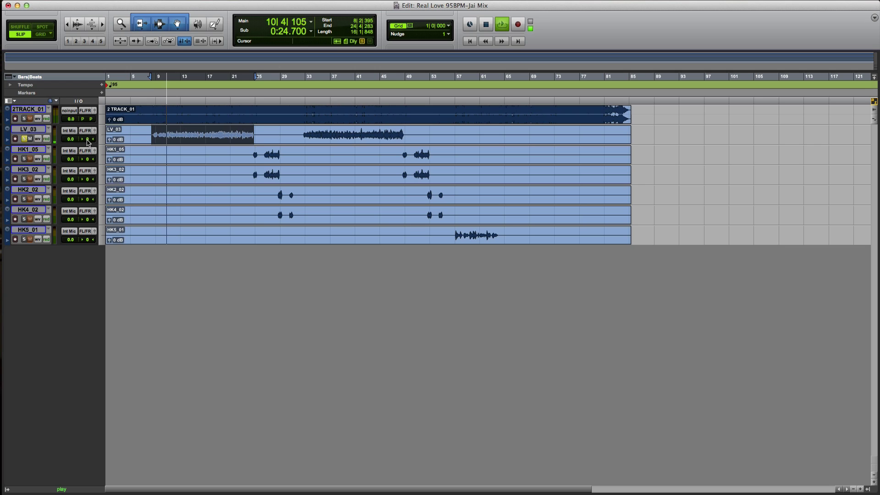
pyautogui.press('space')
pyautogui.doubleClick(31, 128)
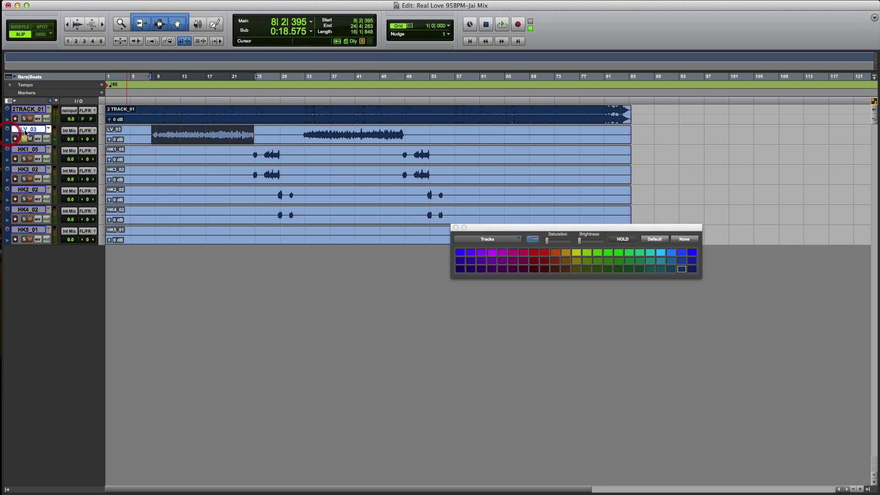
pyautogui.click(545, 255)
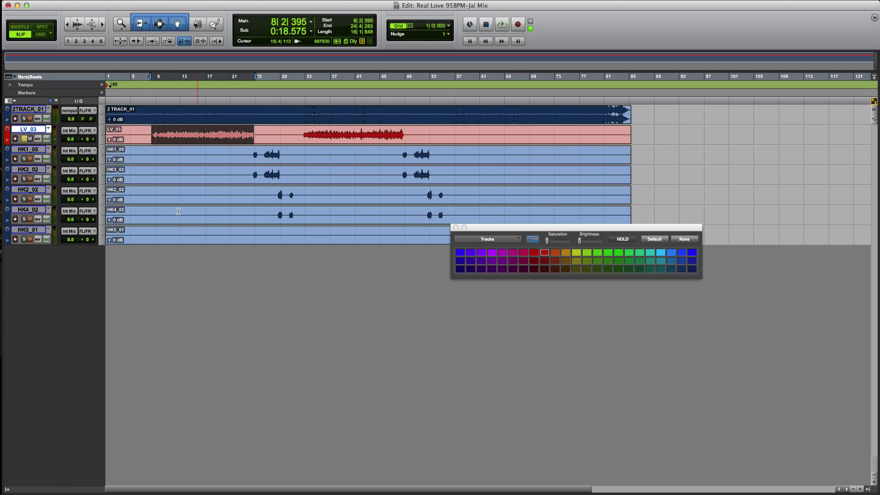
pyautogui.click(217, 160)
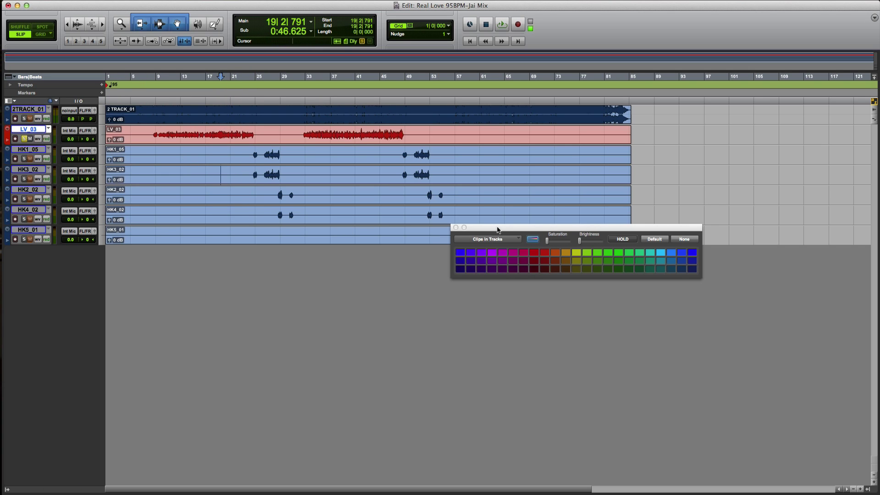
pyautogui.moveTo(498, 230); pyautogui.dragTo(465, 340)
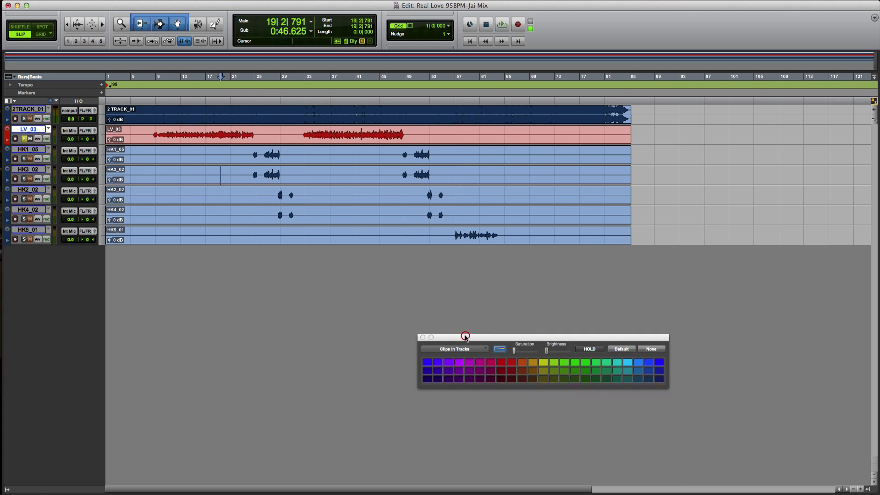
pyautogui.click(455, 234)
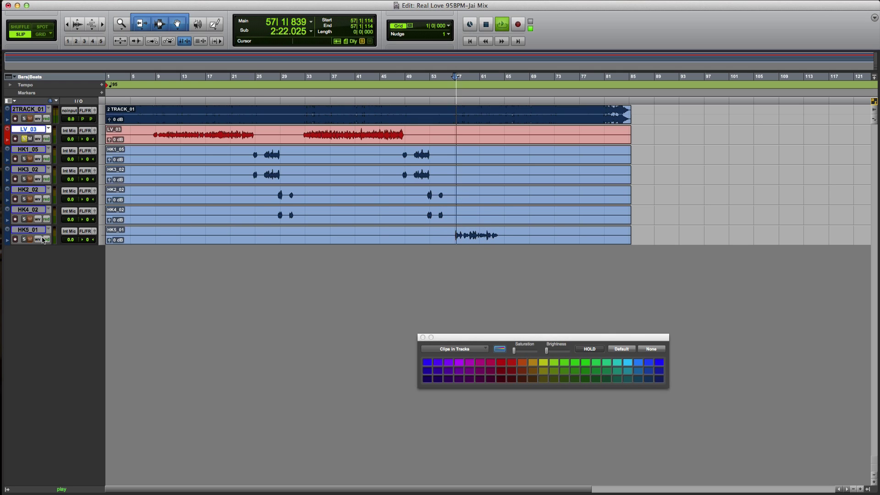
pyautogui.click(23, 240)
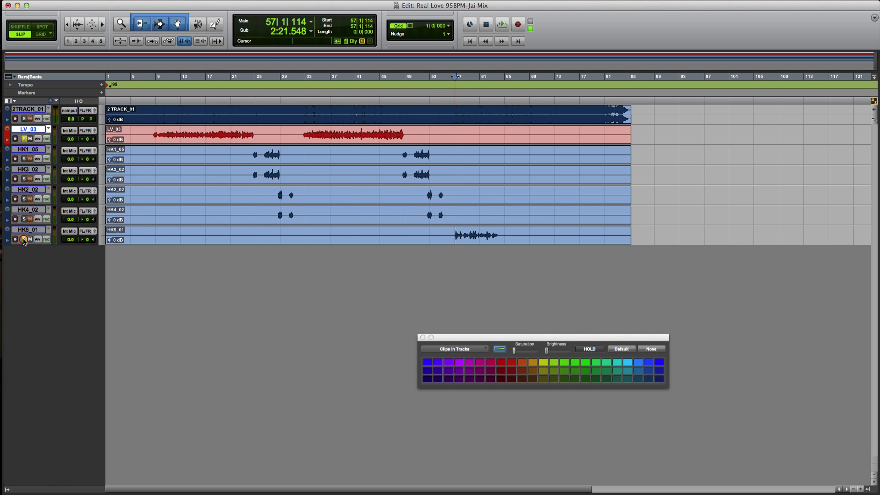
pyautogui.press('space')
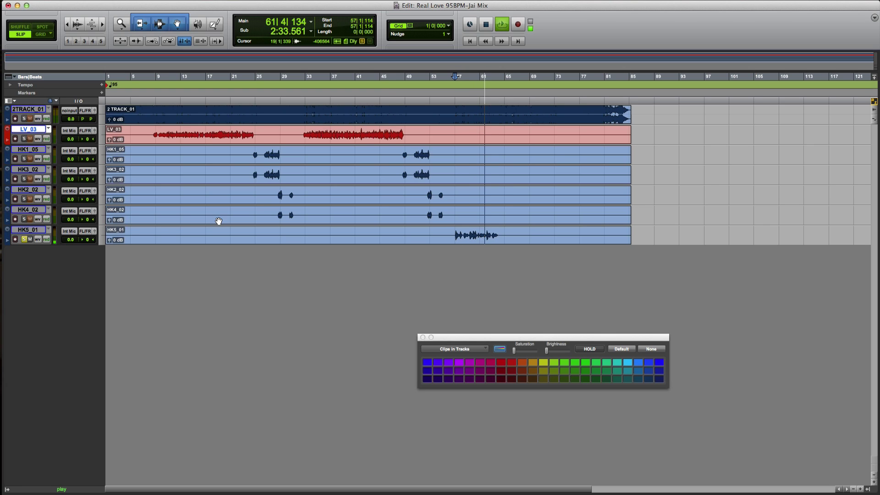
pyautogui.press('space')
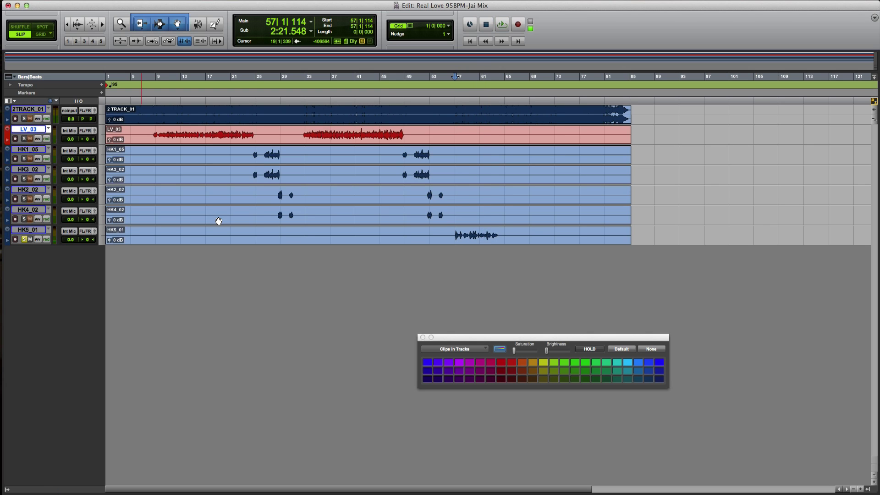
pyautogui.click(231, 228)
pyautogui.click(26, 239)
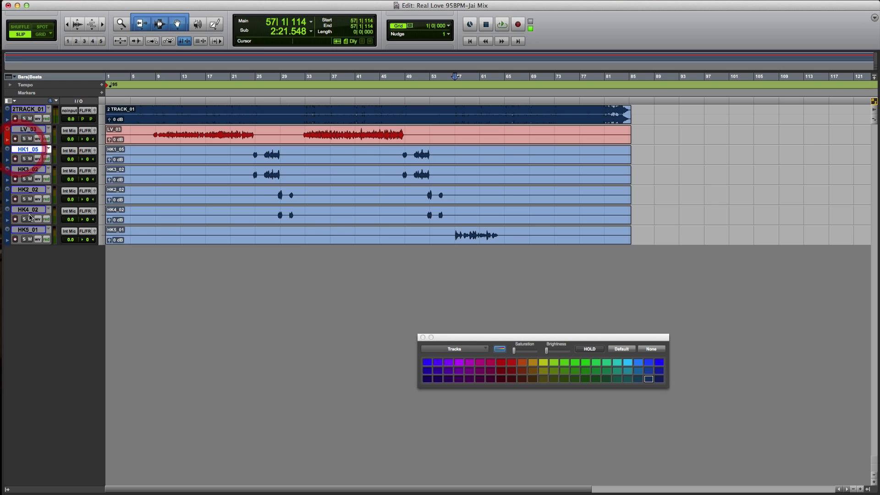
pyautogui.moveTo(30, 149); pyautogui.dragTo(30, 231)
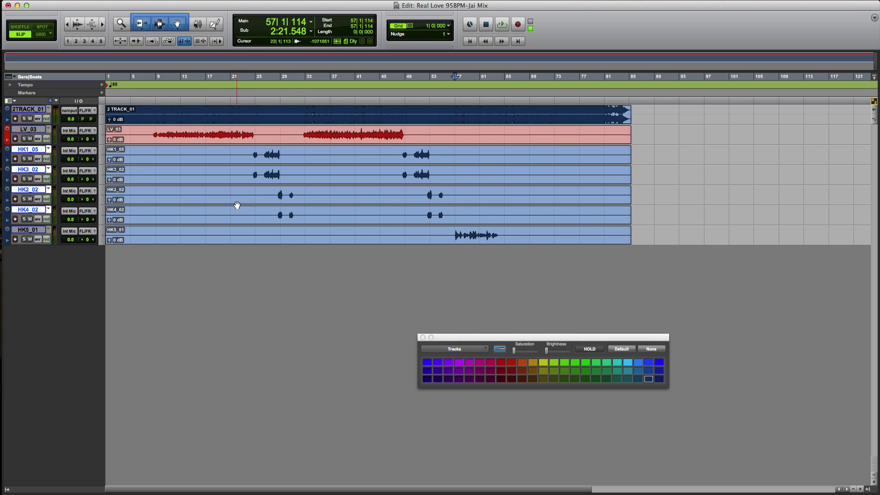
# Make HK1_05–HK4_02 purple and HK5_01 pink, then select tracks 2TRACK_01 through HK5_01
pyautogui.click(449, 379)
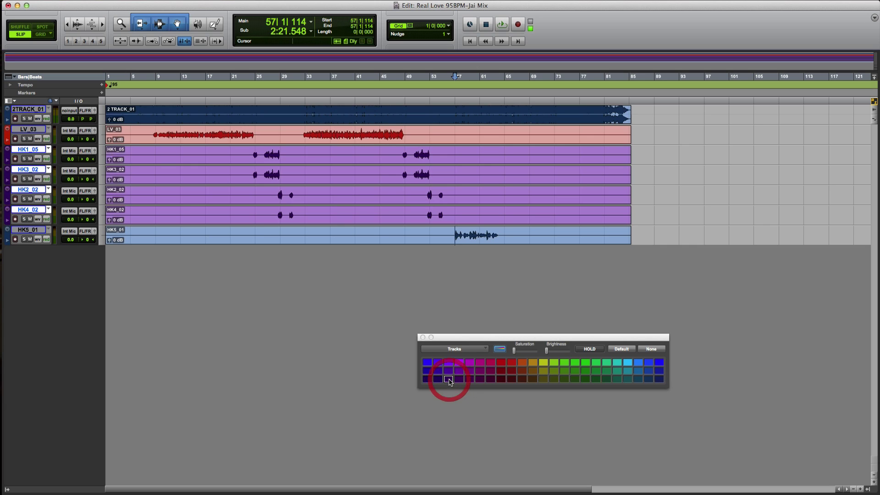
pyautogui.click(40, 231)
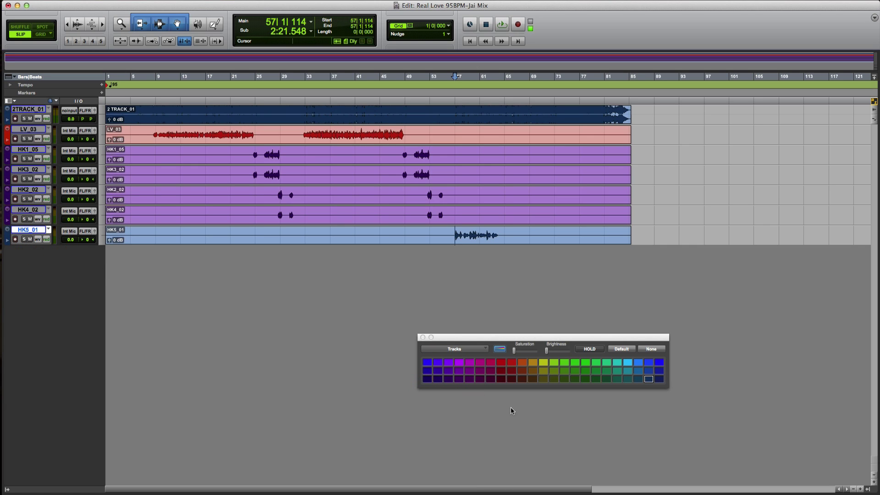
pyautogui.click(481, 364)
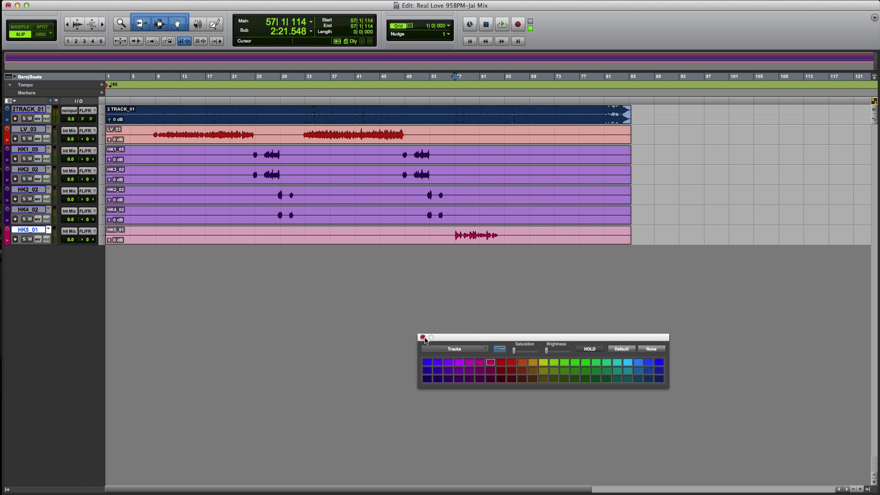
pyautogui.click(29, 109)
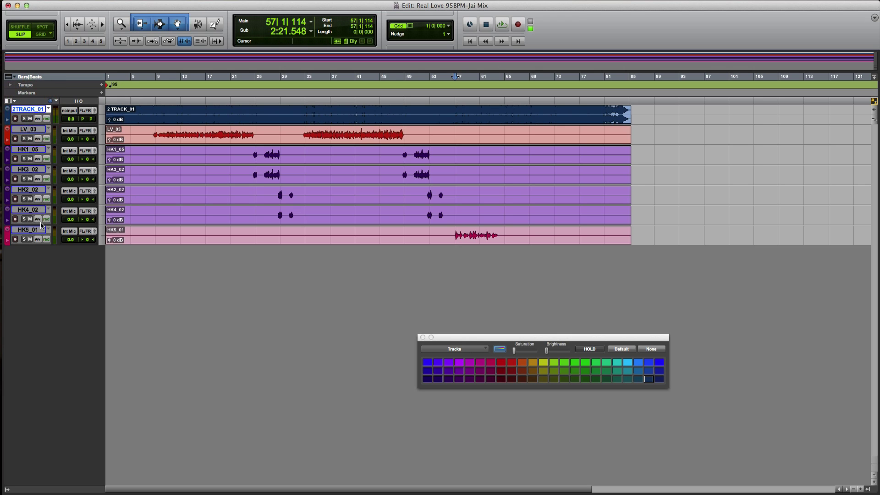
pyautogui.keyDown('shift'); pyautogui.click(31, 229); pyautogui.keyUp('shift')
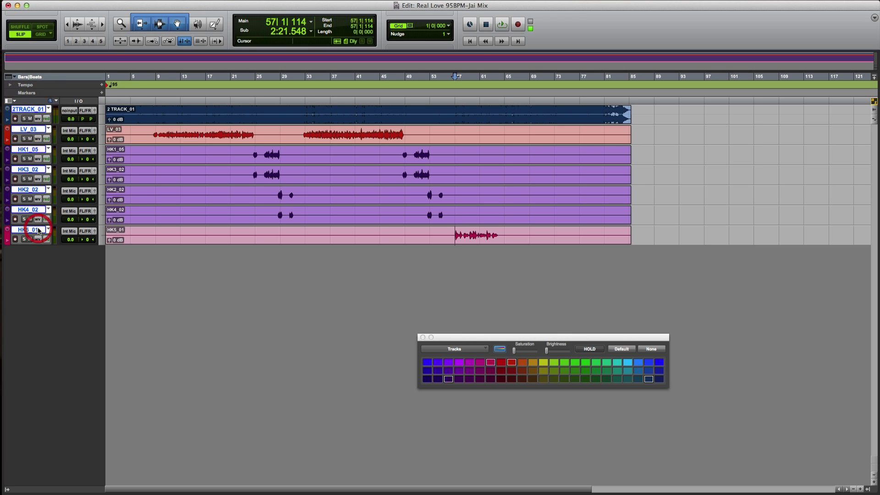
# Set all selected tracks' input selector to no input and output selector to no output
pyautogui.click(71, 112)
pyautogui.moveTo(84, 134)
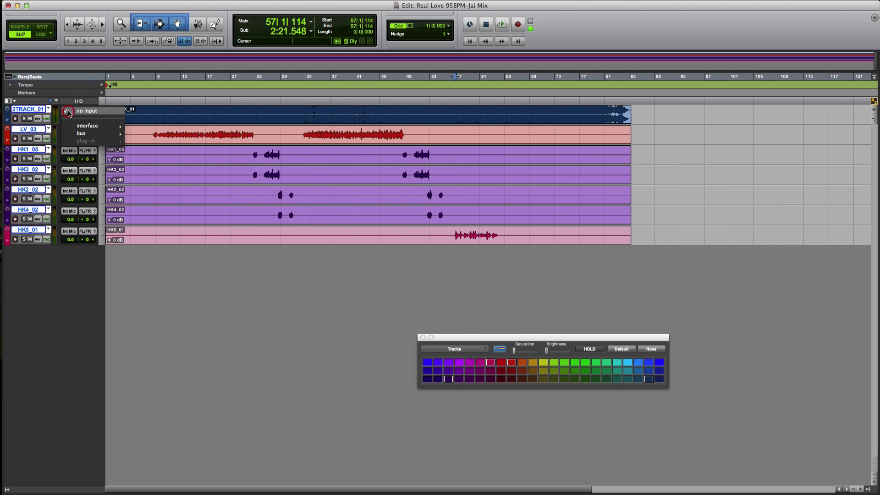
pyautogui.click(87, 132)
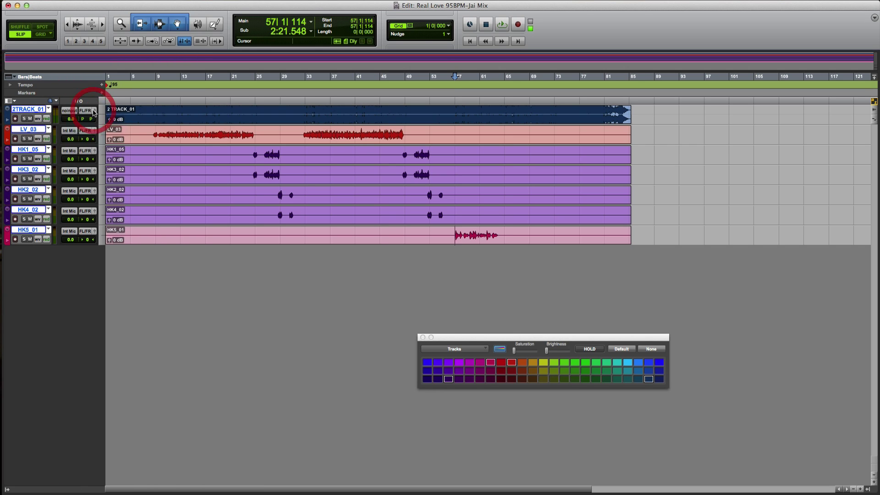
pyautogui.click(87, 111)
pyautogui.moveTo(102, 111)
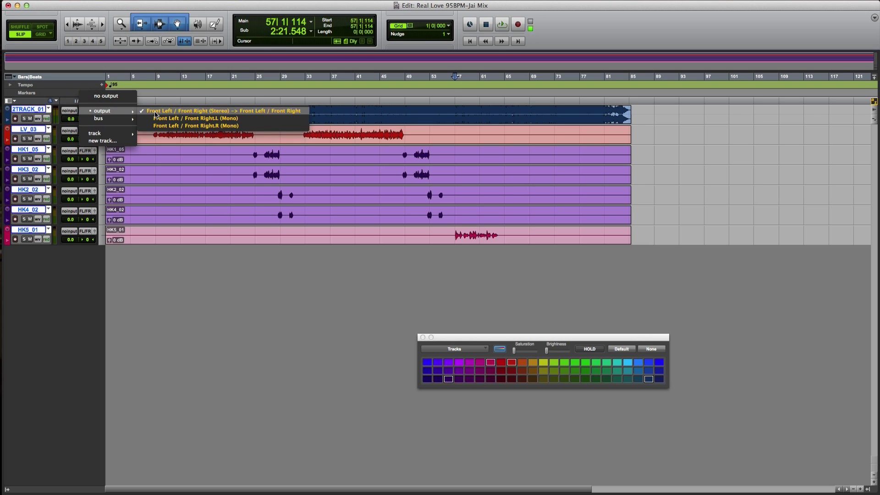
pyautogui.click(102, 96)
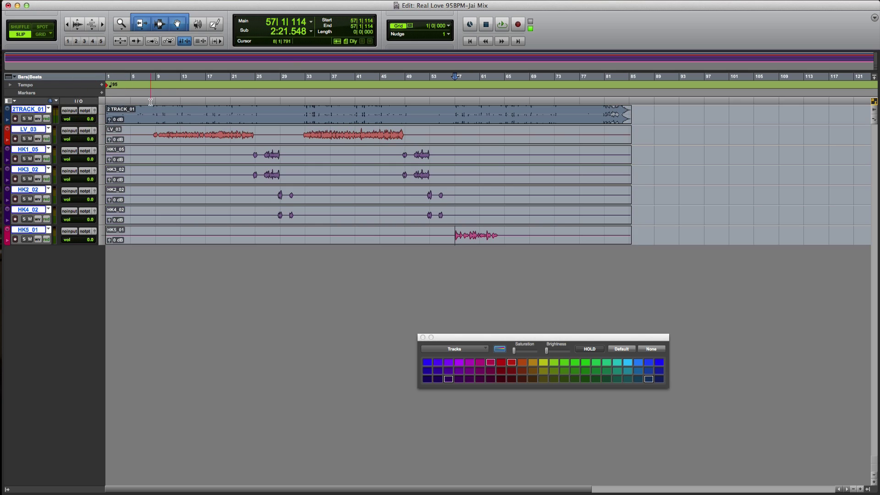
pyautogui.click(243, 2)
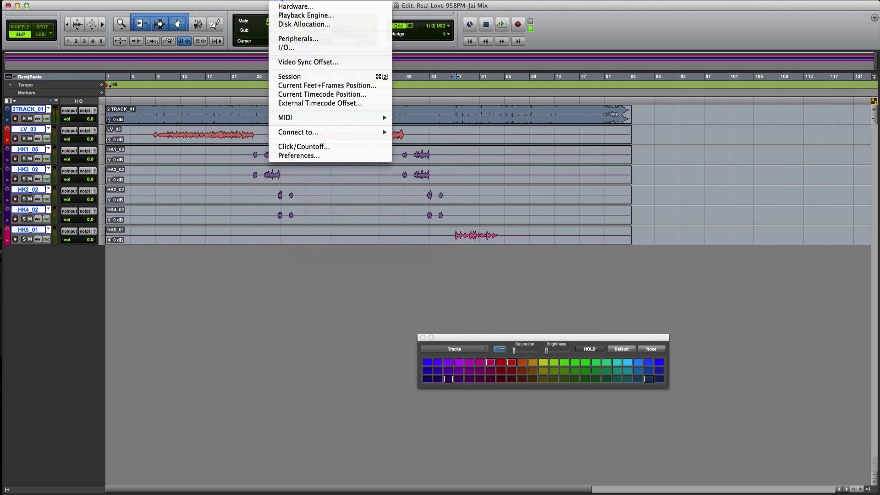
# Restore all busses to Default on the I/O Setup Bus tab and confirm with OK
pyautogui.click(299, 48)
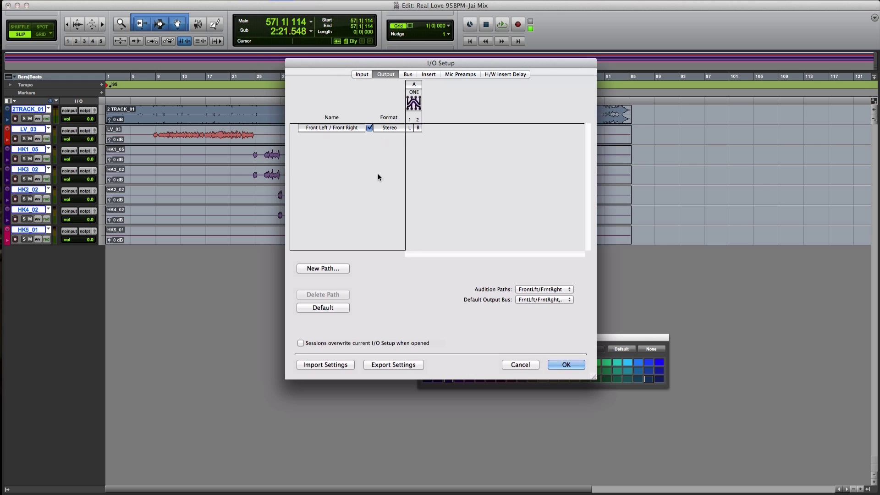
pyautogui.click(408, 75)
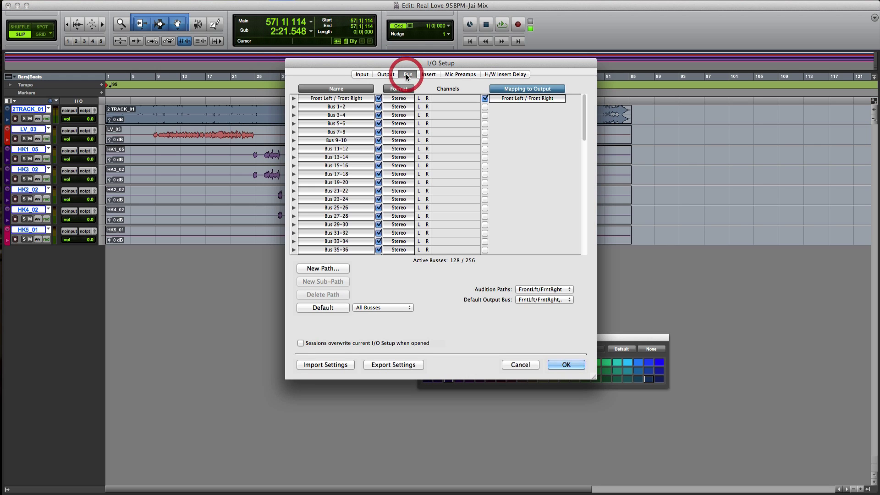
pyautogui.click(331, 308)
pyautogui.click(323, 308)
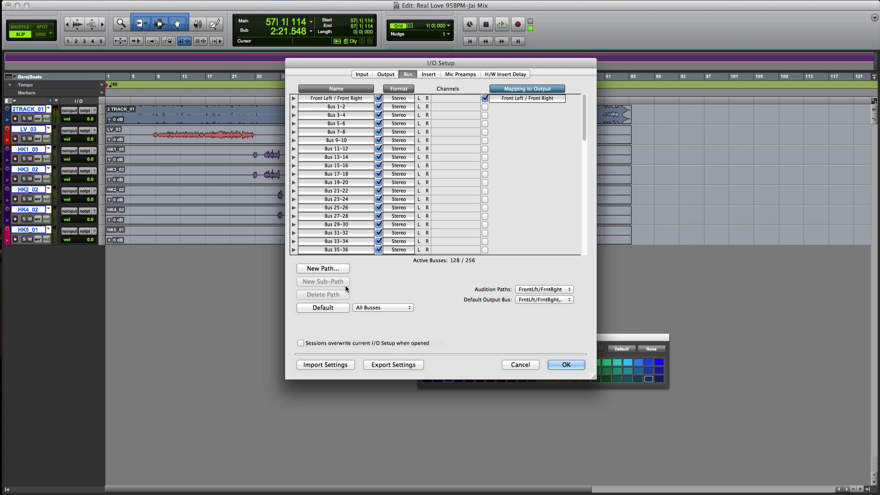
pyautogui.click(323, 307)
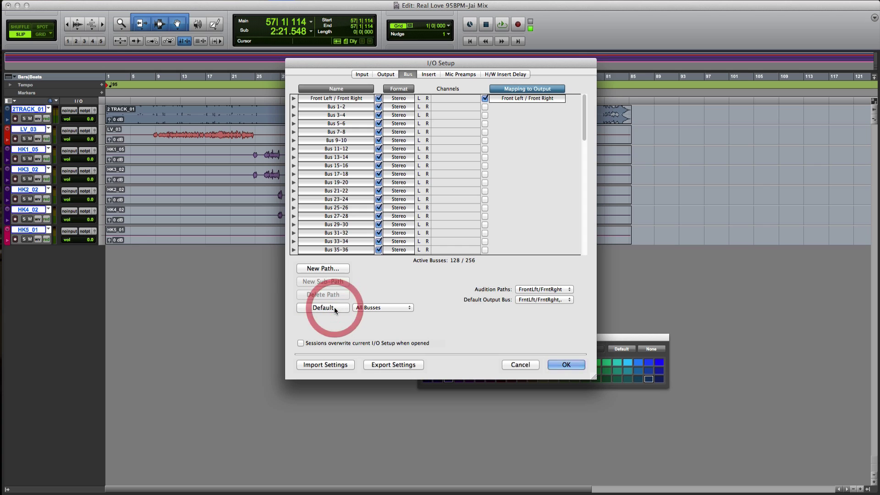
pyautogui.scroll(-10, 387, 152)
pyautogui.scroll(-5, 387, 152)
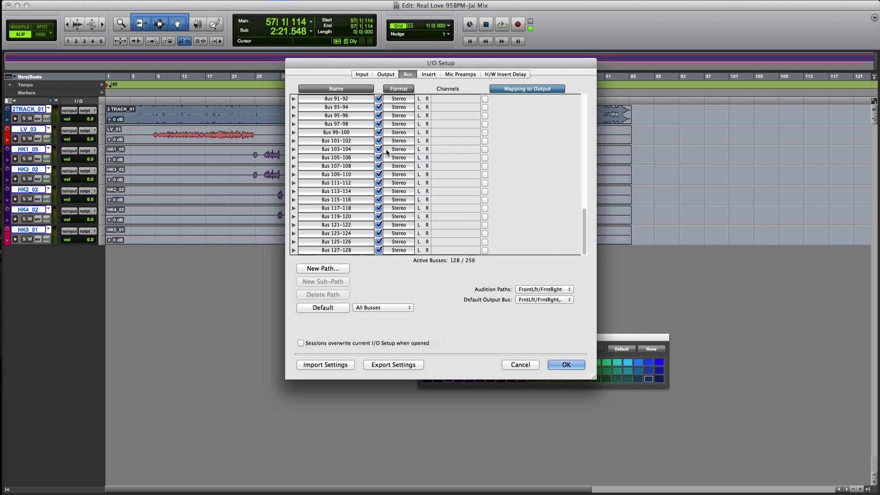
pyautogui.scroll(15, 387, 152)
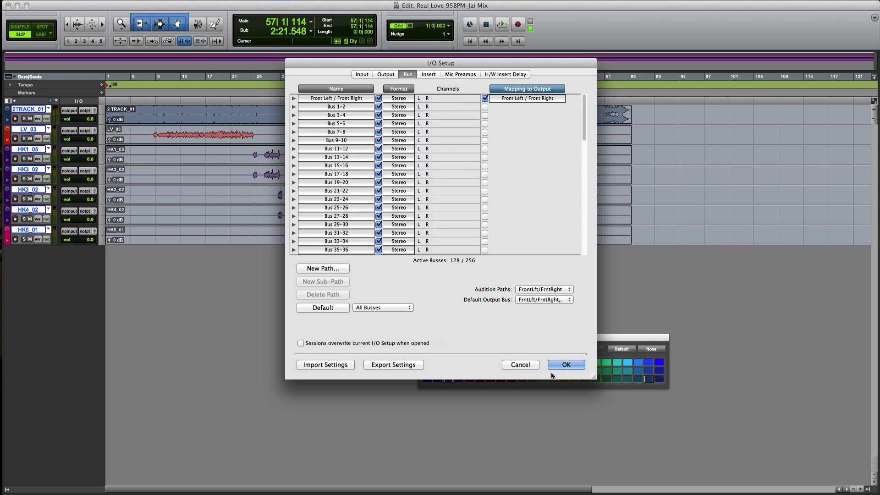
pyautogui.click(567, 364)
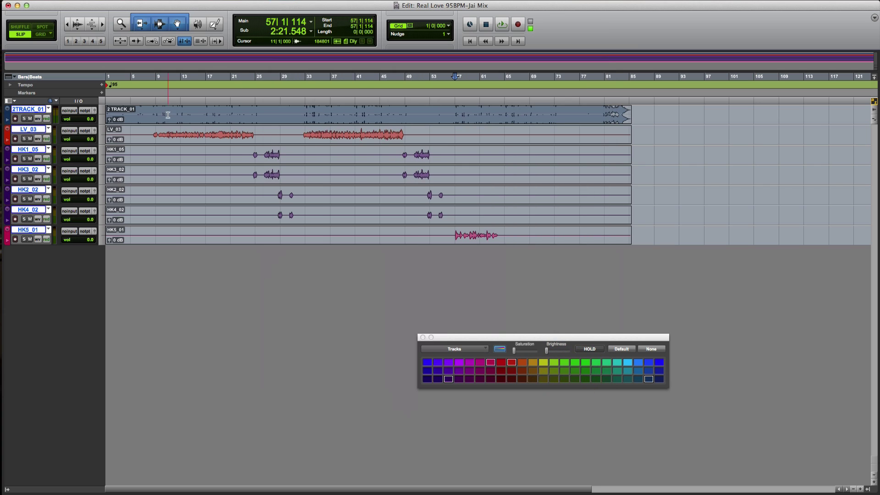
# Route all tracks' outputs to Front Left/Front Right
pyautogui.click(84, 111)
pyautogui.moveTo(95, 148)
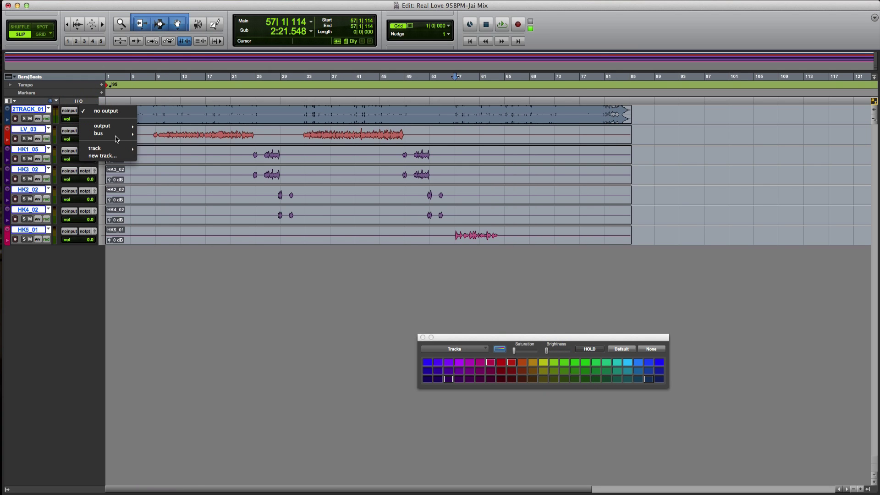
pyautogui.moveTo(102, 126)
pyautogui.click(184, 127)
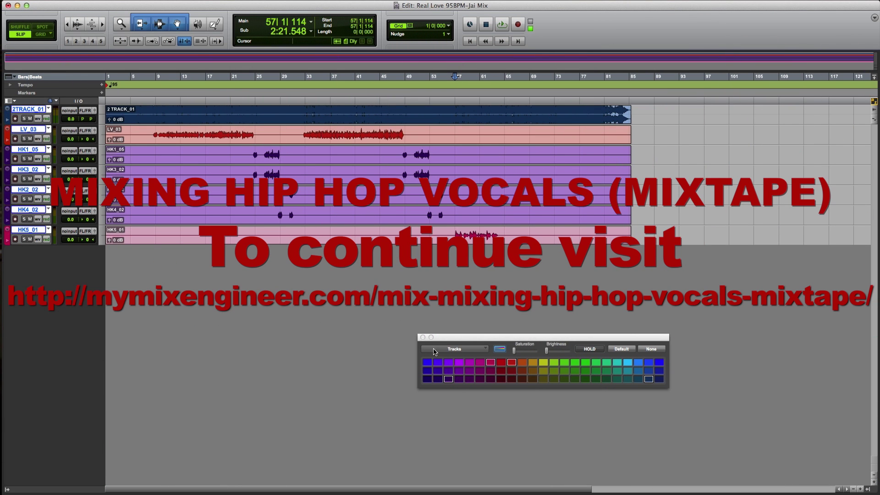
# Close the Color Palette and play the session from its start
pyautogui.click(424, 338)
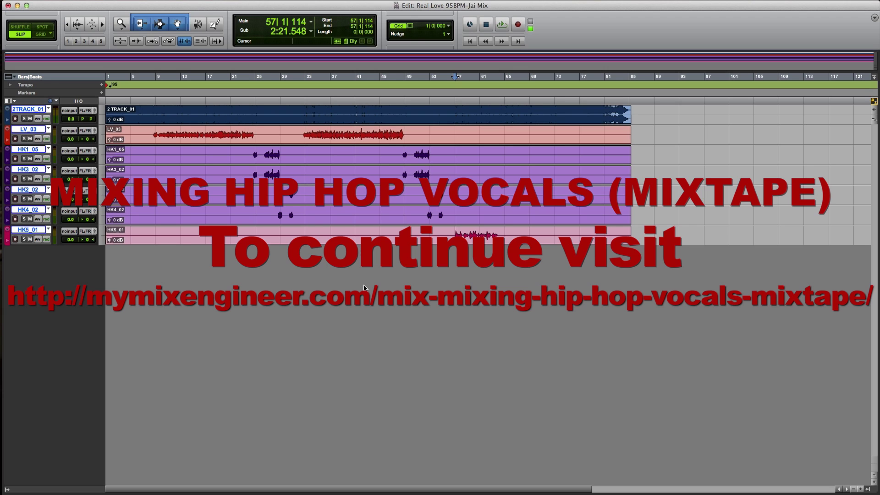
pyautogui.press('Return')
pyautogui.press('space')
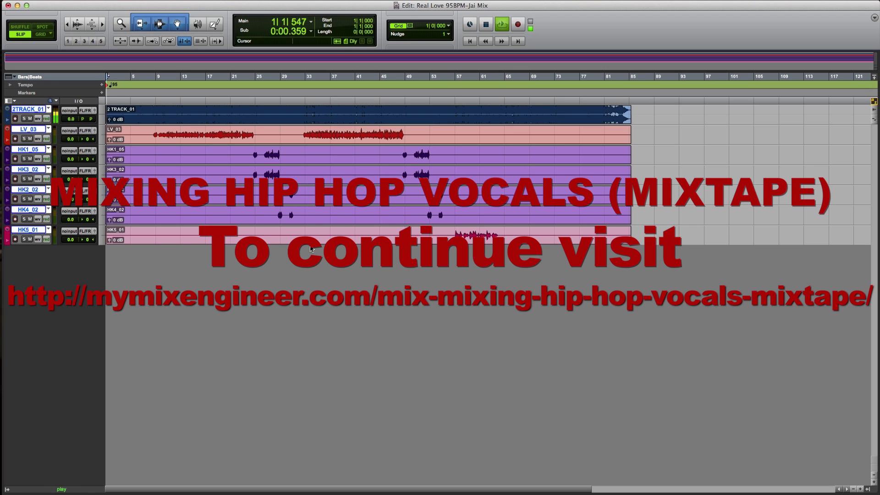